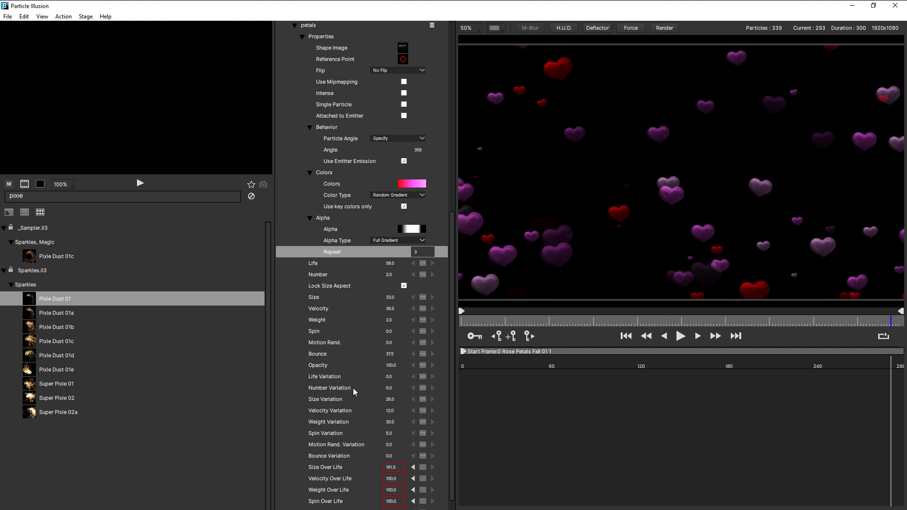
Step: Set the petals' Weight Variation to 41 and Spin Variation to 6
scroll(361, 388, down, 1)
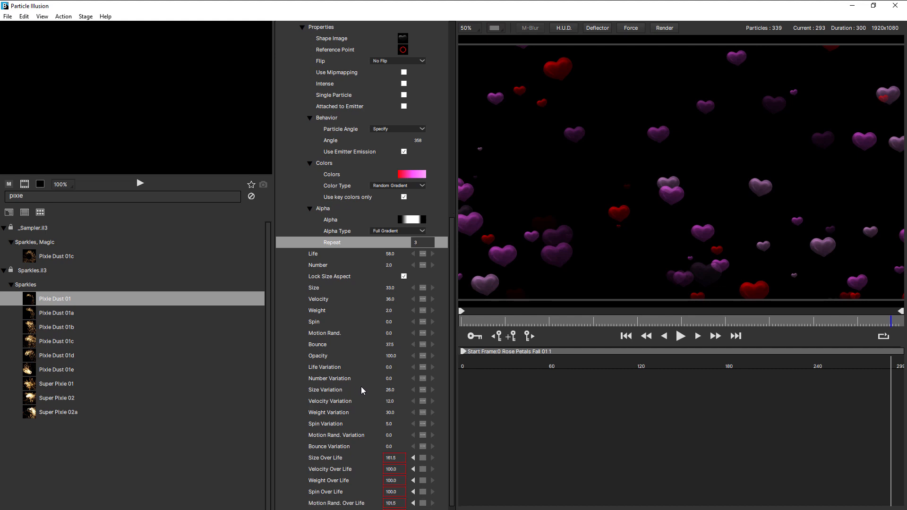
drag(392, 413, 392, 413)
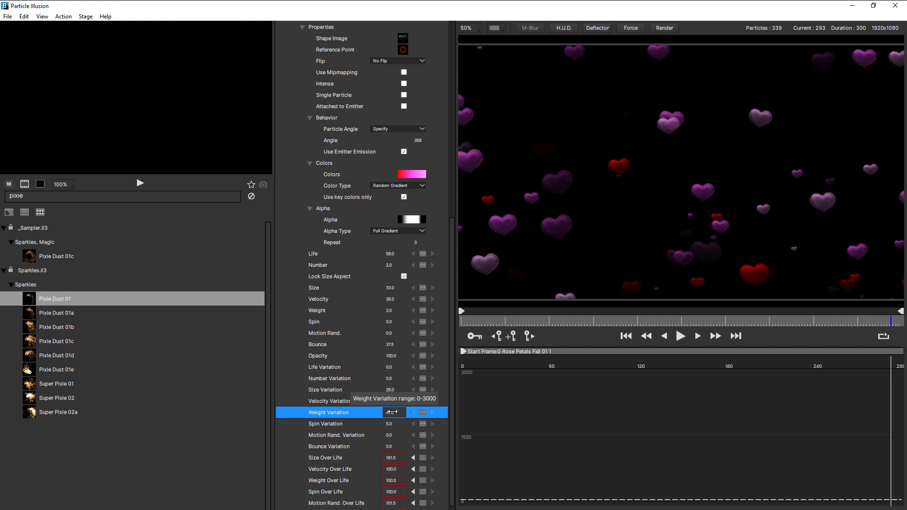
click(389, 425)
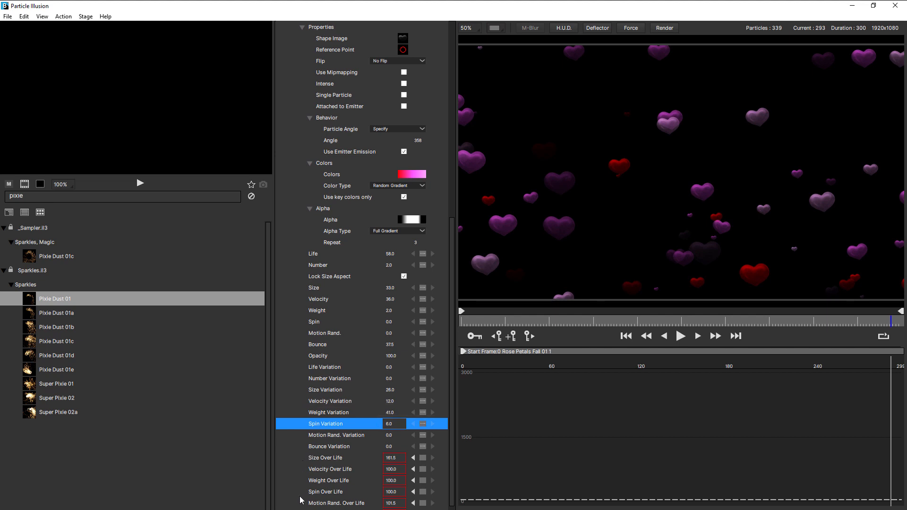
Step: Select the petals' Size parameter, go to frame 0 and change its interpolation from Constant to Linear
scroll(453, 393, down, 1)
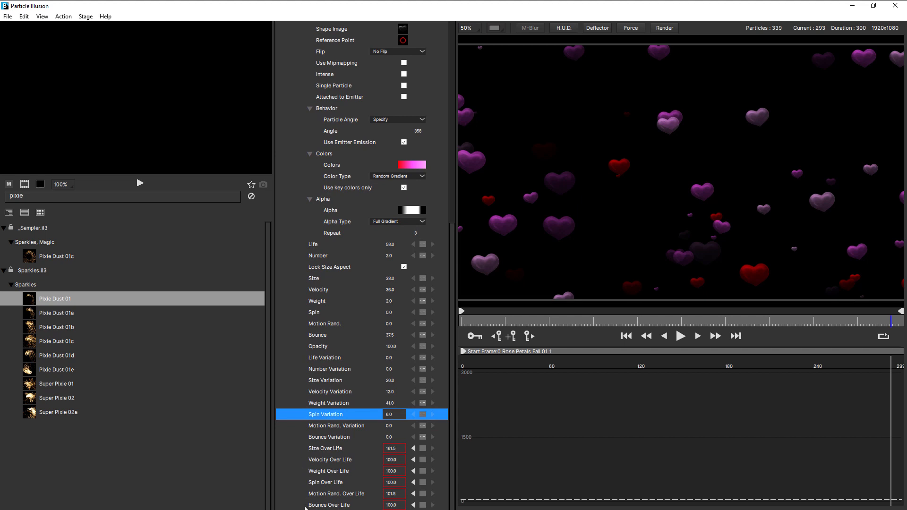
click(335, 451)
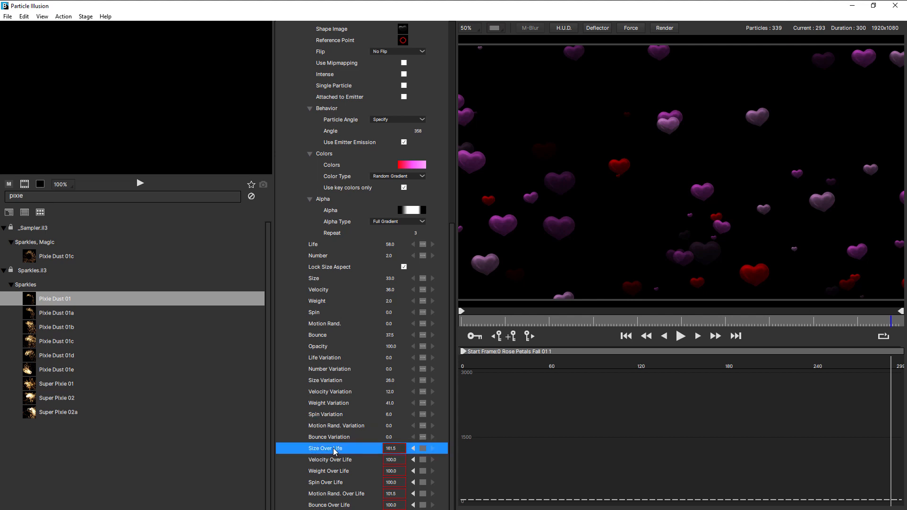
click(330, 279)
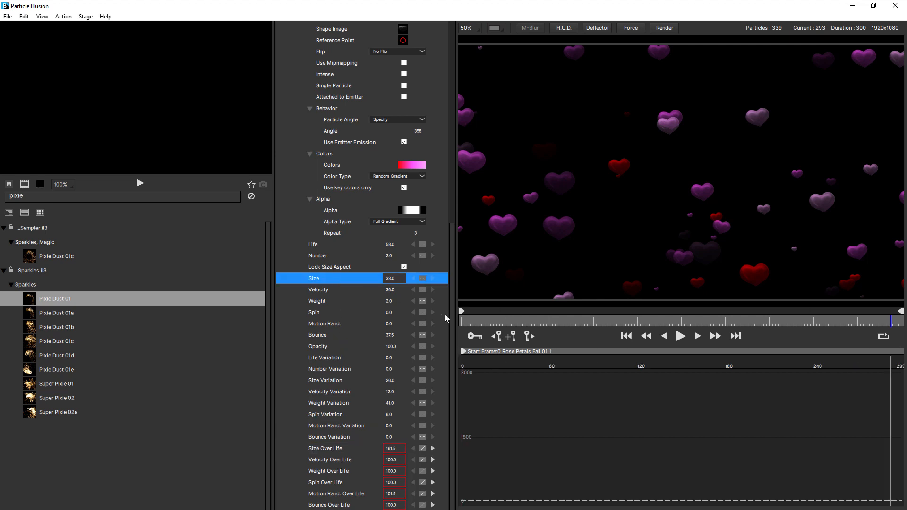
drag(469, 323, 446, 310)
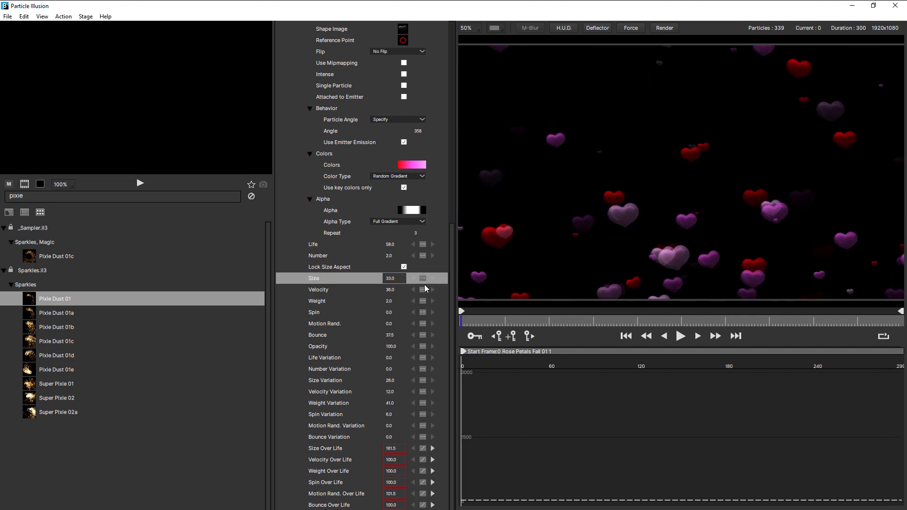
click(423, 278)
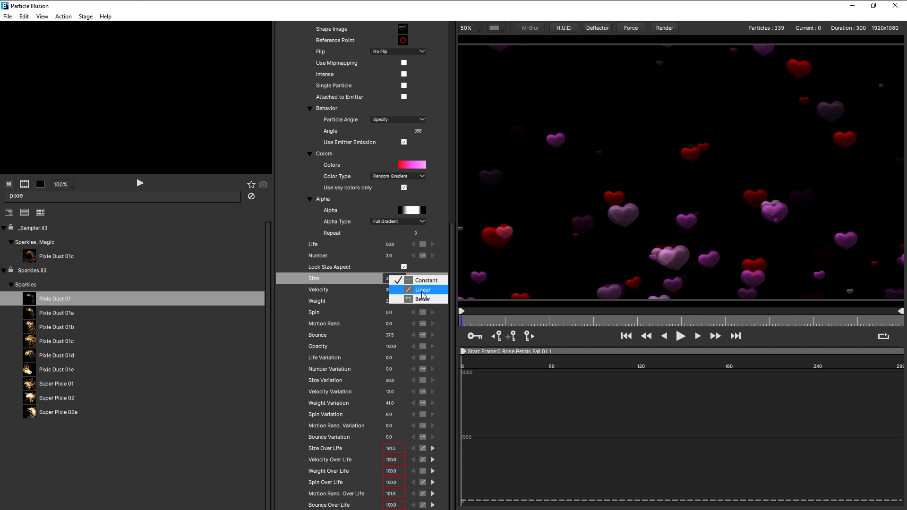
click(423, 293)
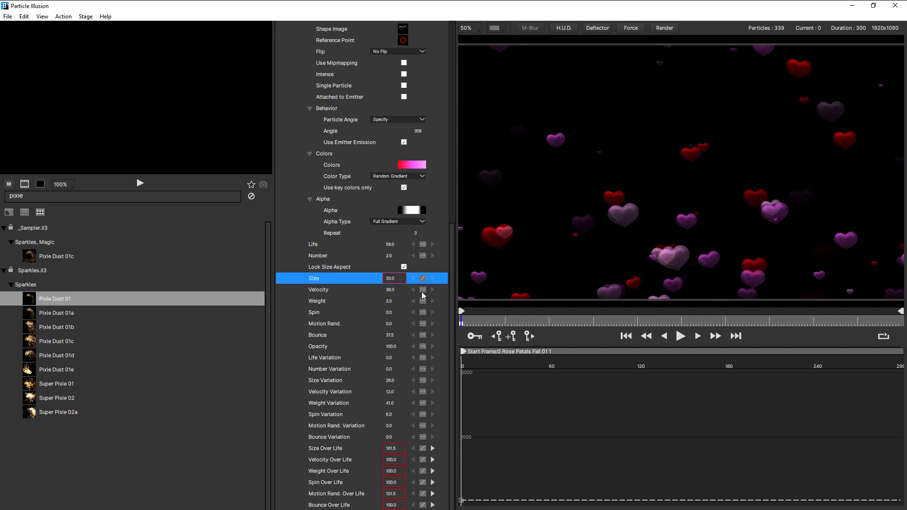
Step: Keyframe the petals' Size at 5 on frame 0 and at 115 on frame 34
double_click(392, 279)
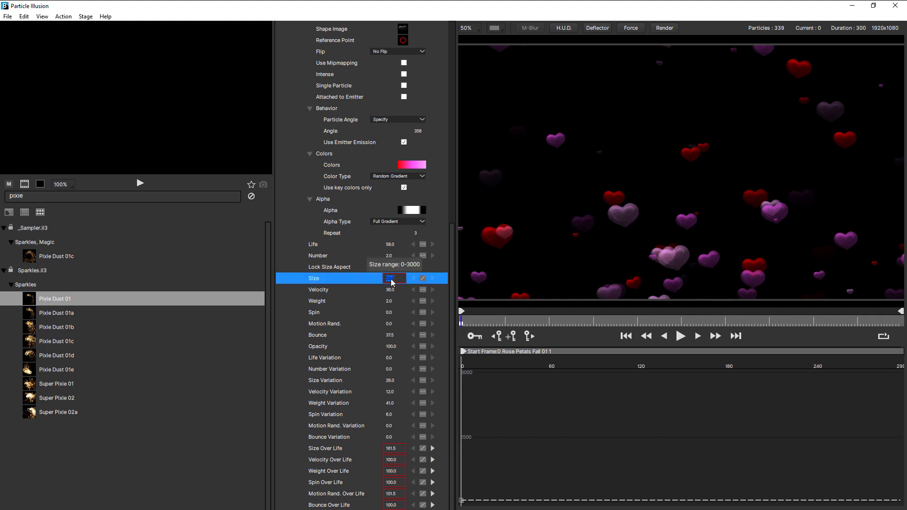
text(5)
key(Return)
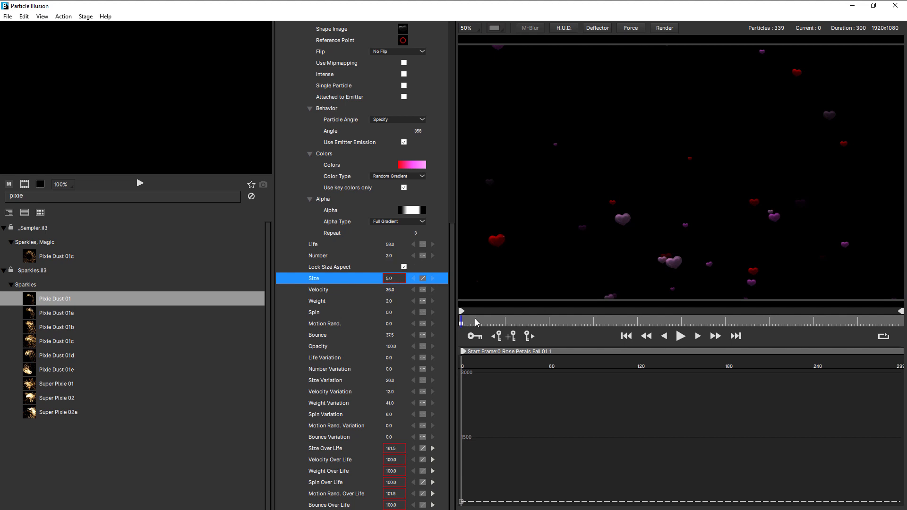
drag(476, 322, 514, 323)
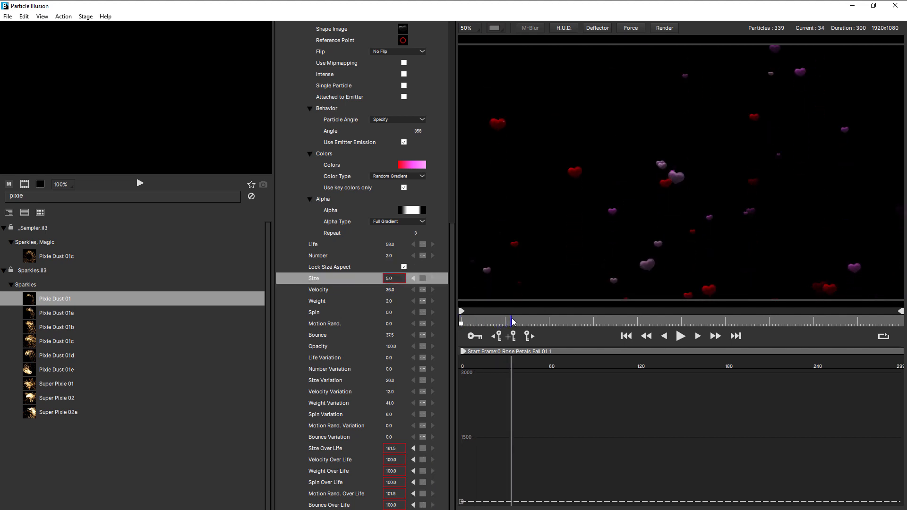
drag(392, 279, 440, 296)
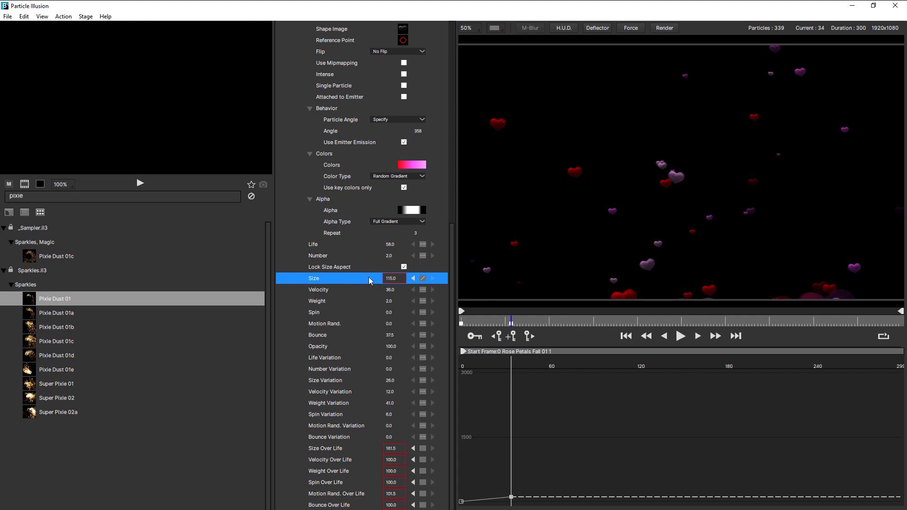
Step: Play the animation from the first frame and undo the Size keyframes
click(462, 323)
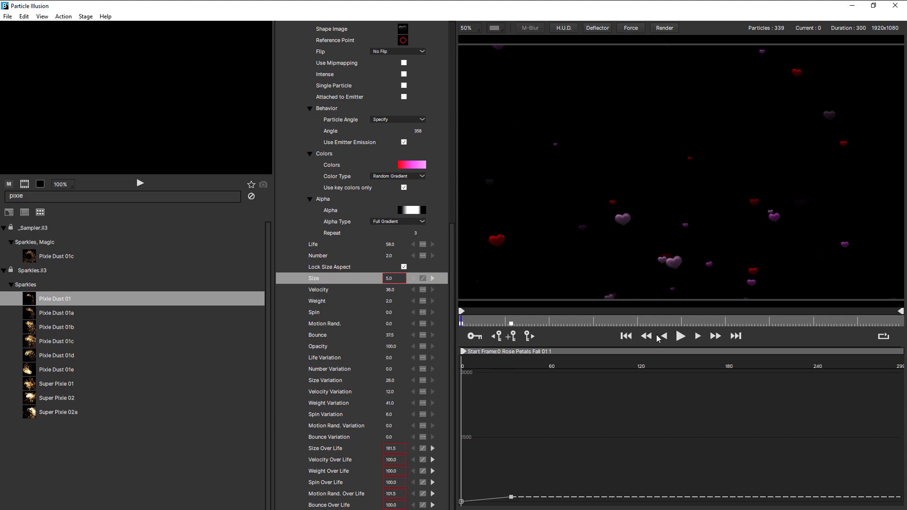
click(680, 336)
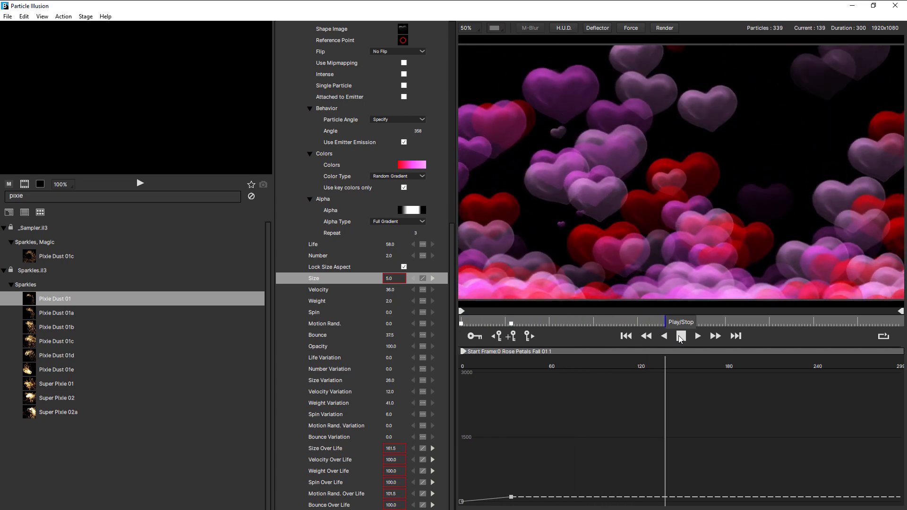
click(680, 336)
key(ctrl+z)
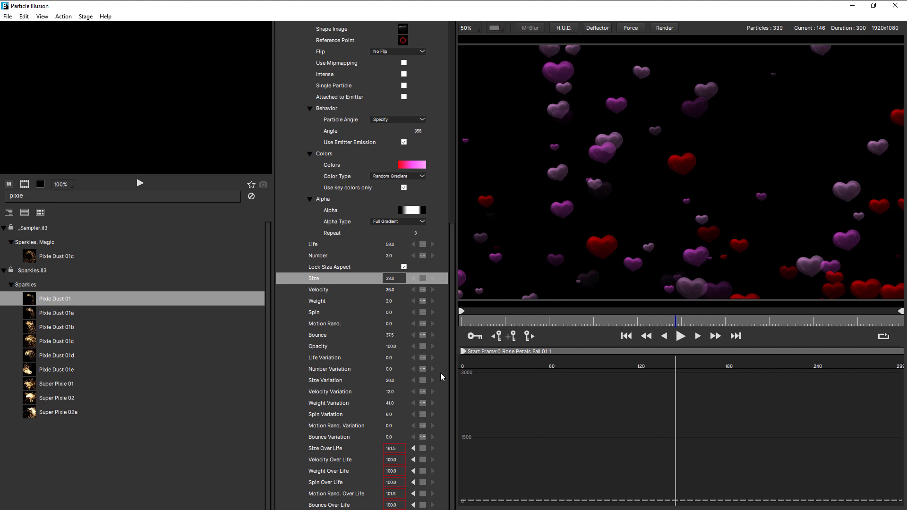
Step: Open the petals' Size Over Life curve and lower its starting point to 0
click(332, 452)
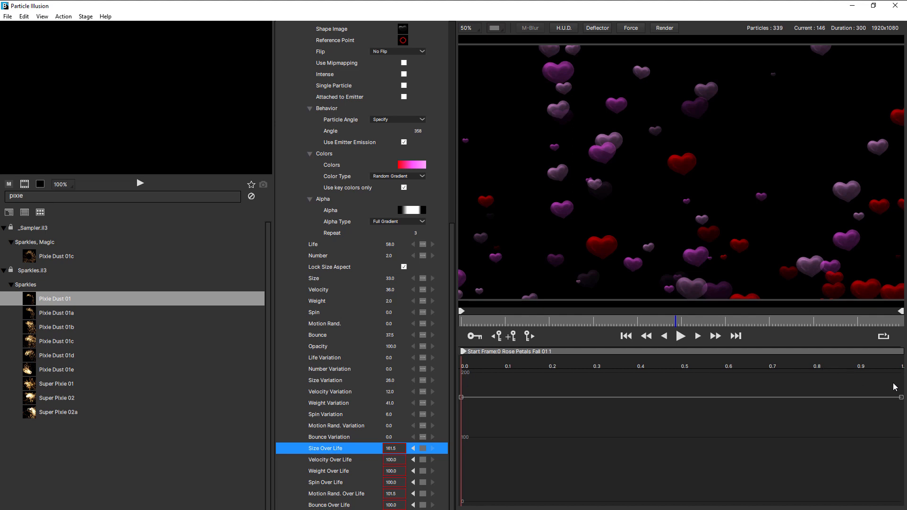
click(651, 363)
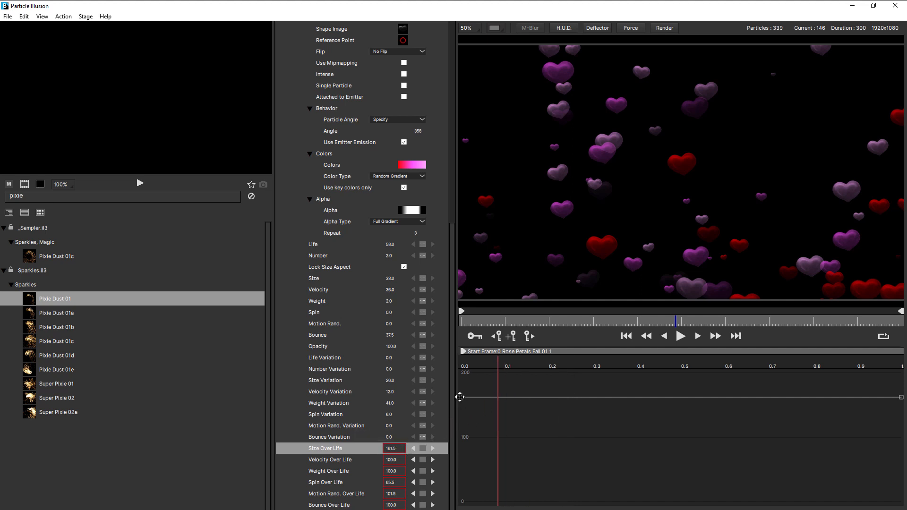
drag(460, 397, 461, 448)
drag(453, 483, 461, 502)
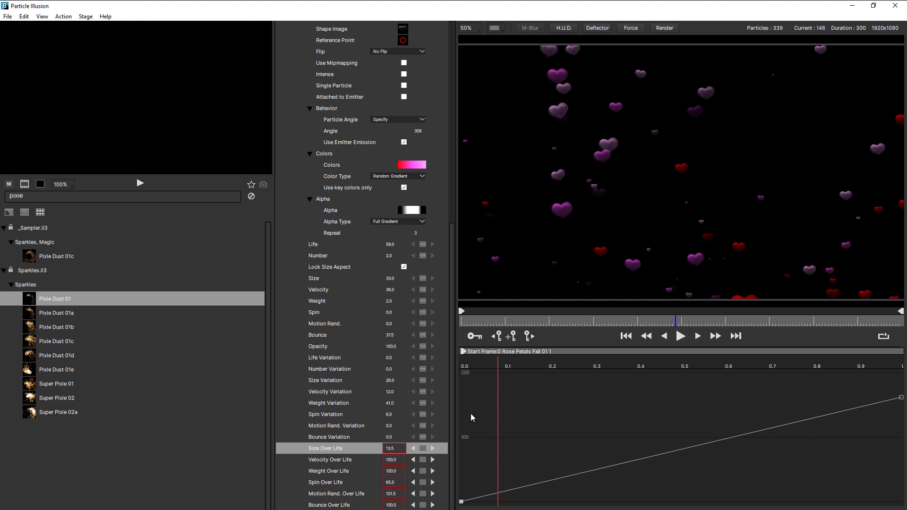
Step: Preview the animation from the first frame and move the Size Over Life curve's end point to about 0.09 with a value of about 120
drag(471, 321, 449, 324)
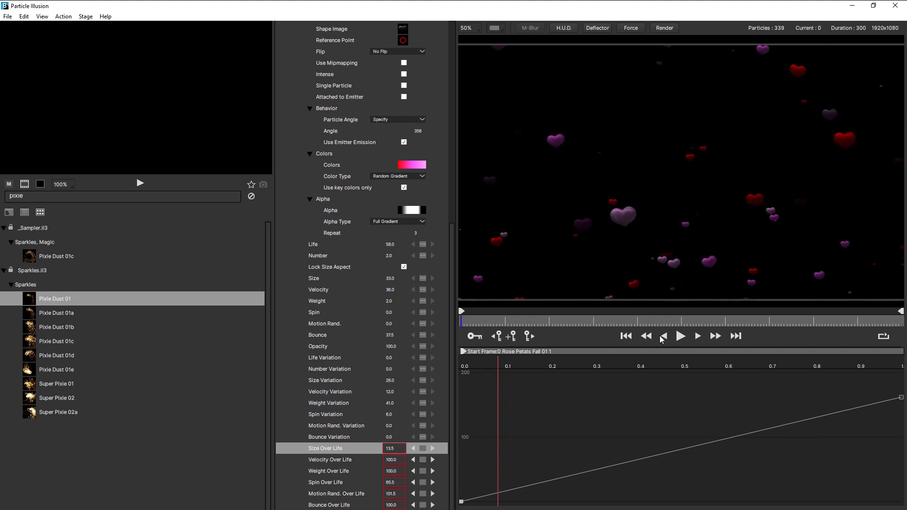
click(680, 336)
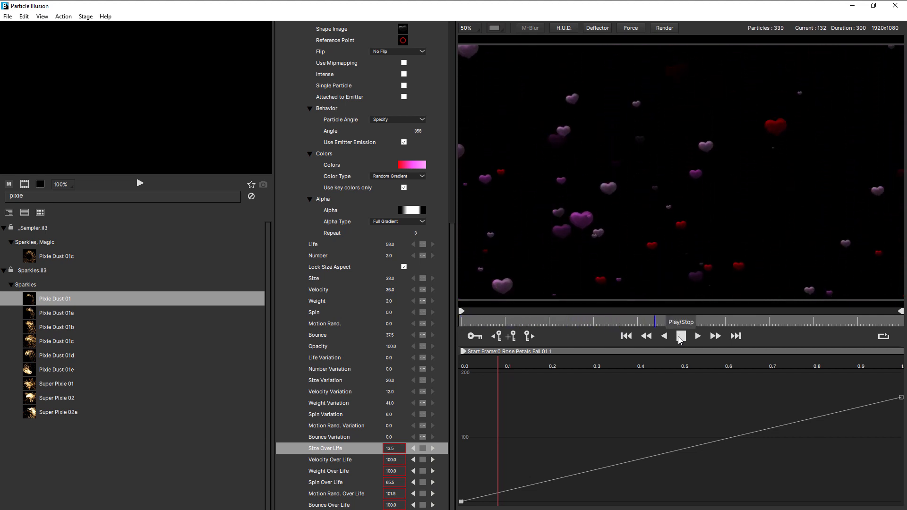
click(680, 336)
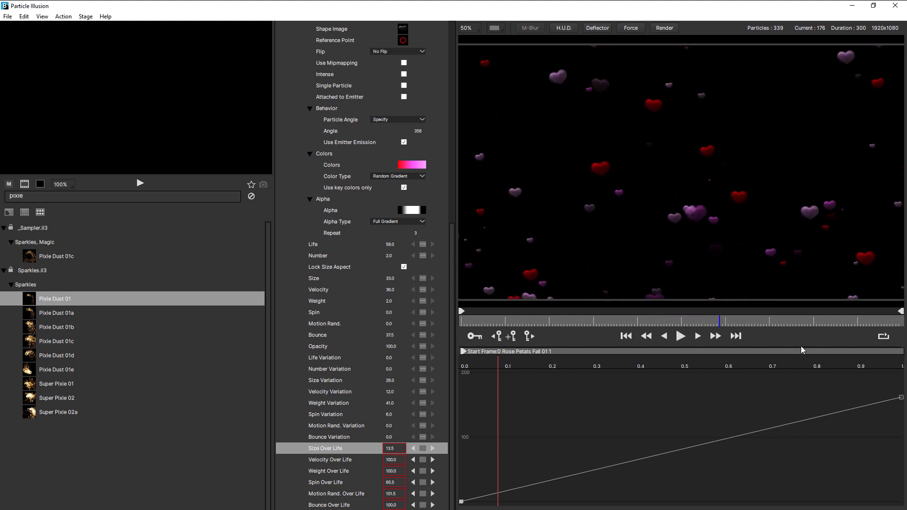
drag(899, 399, 503, 425)
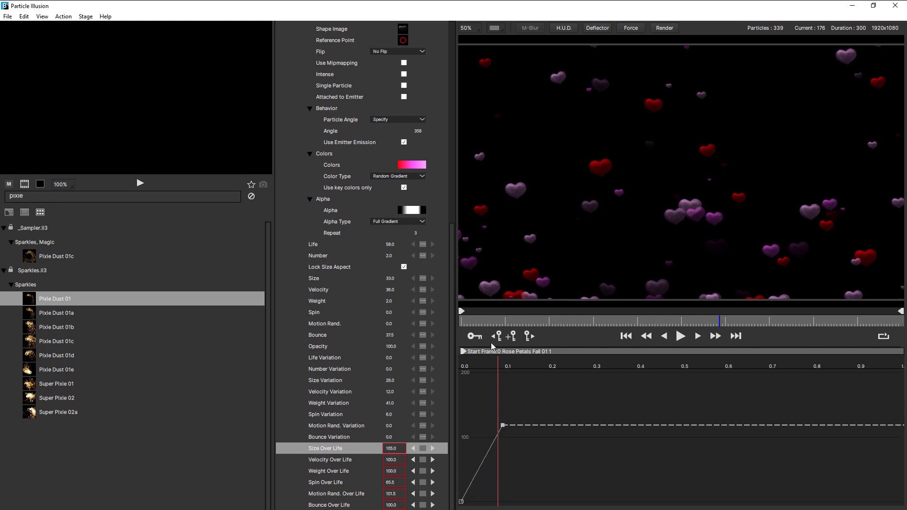
Step: Raise the line emitter to just inside the lower edge of the stage frame and preview the animation from the first frame
drag(607, 288, 622, 158)
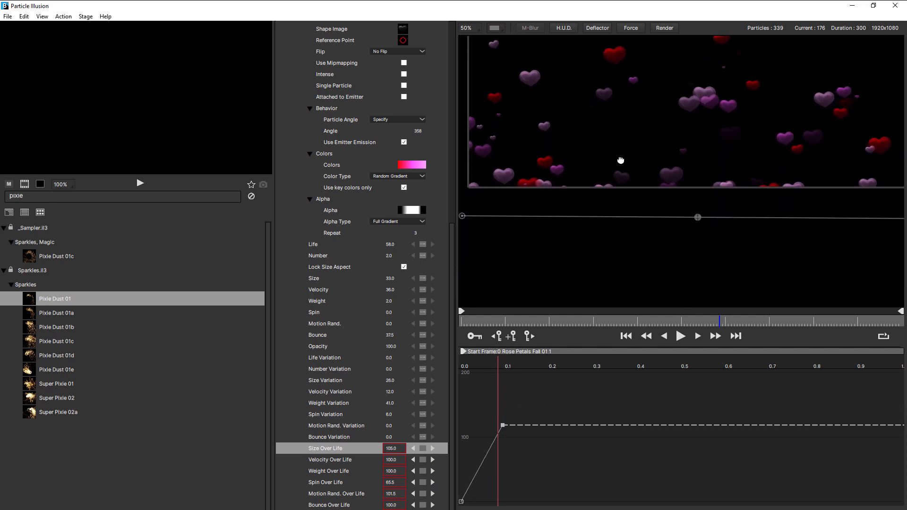
drag(698, 217, 700, 172)
click(626, 336)
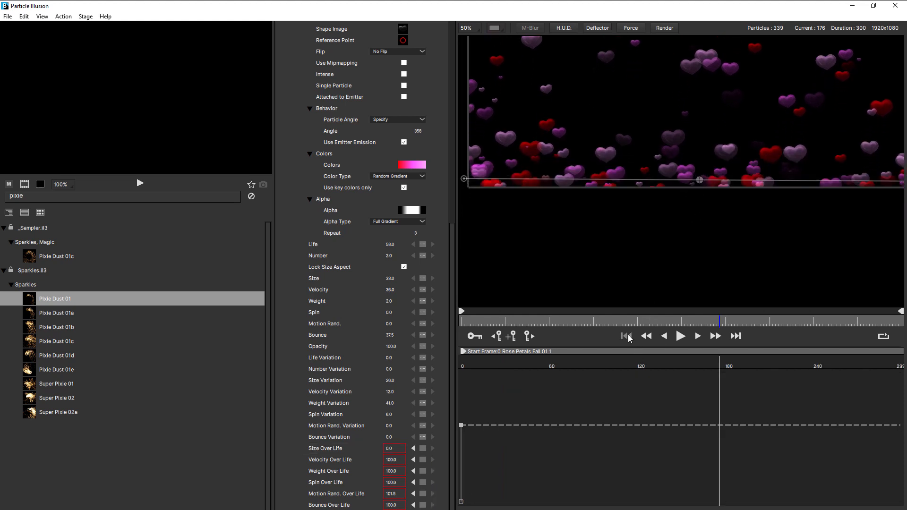
click(681, 336)
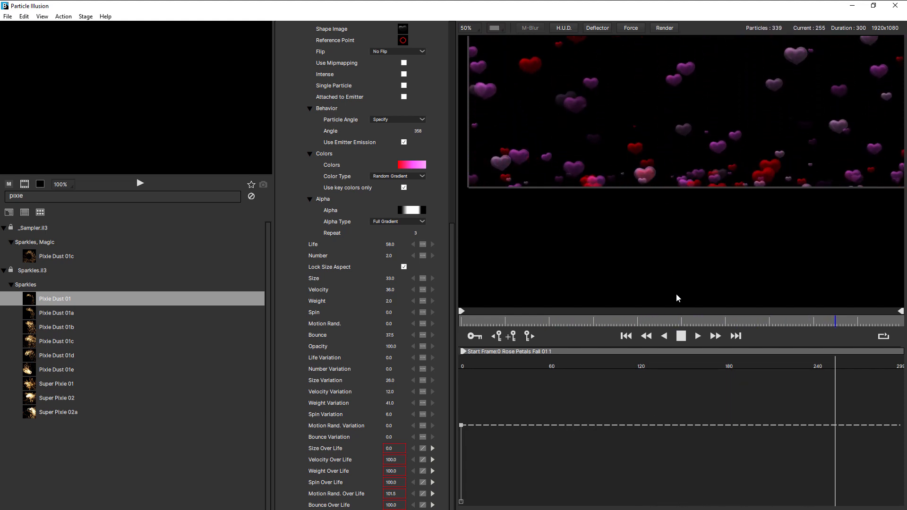
click(680, 336)
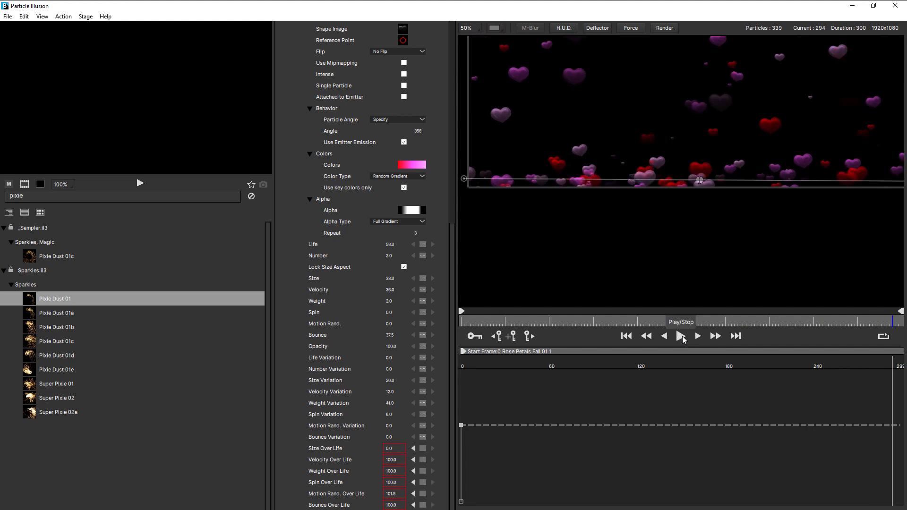
click(626, 336)
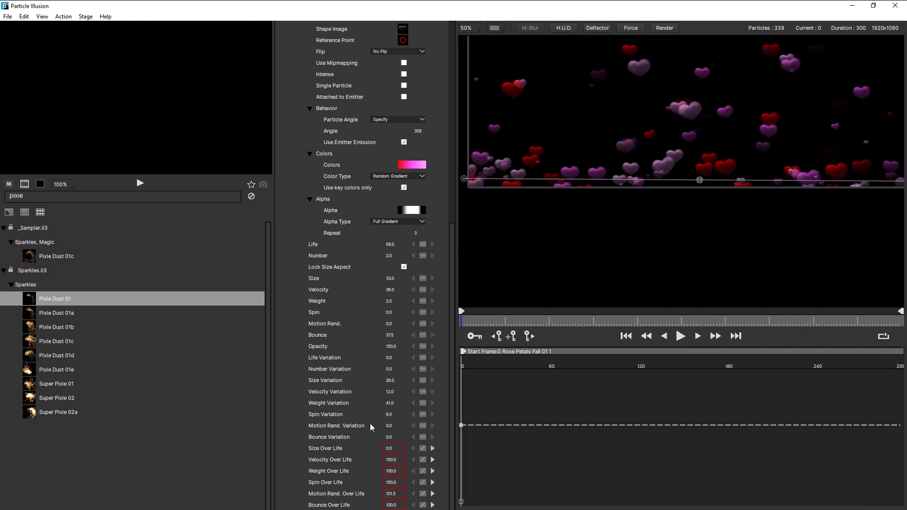
Step: Move the second point of the Size Over Life curve to 200 at about 0.07 and preview the animation
click(330, 448)
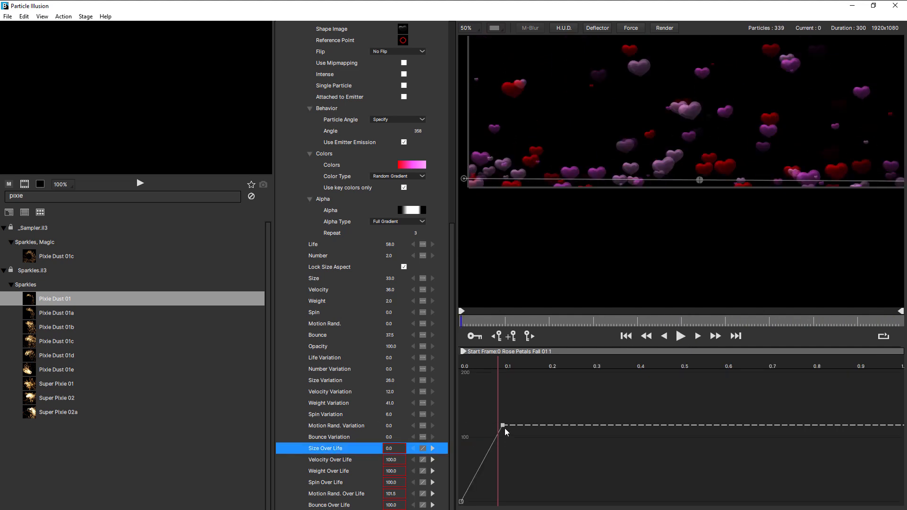
drag(502, 424, 493, 373)
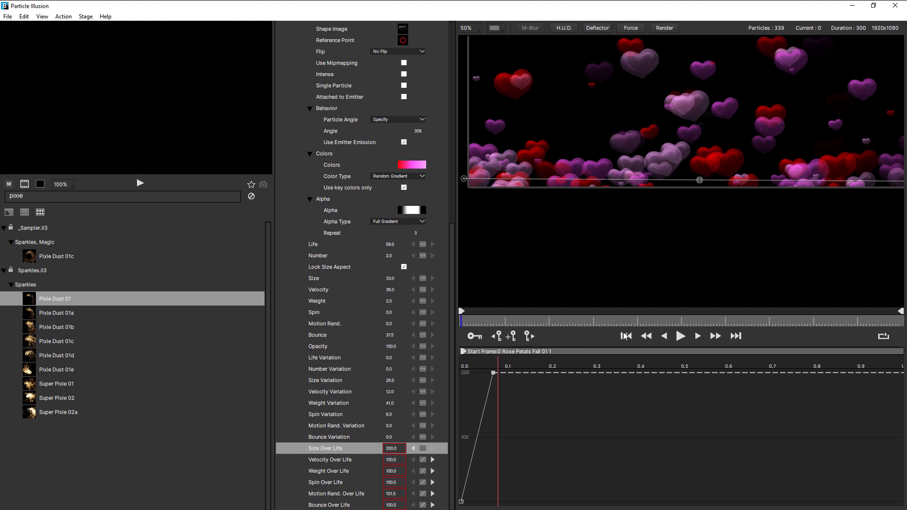
click(681, 337)
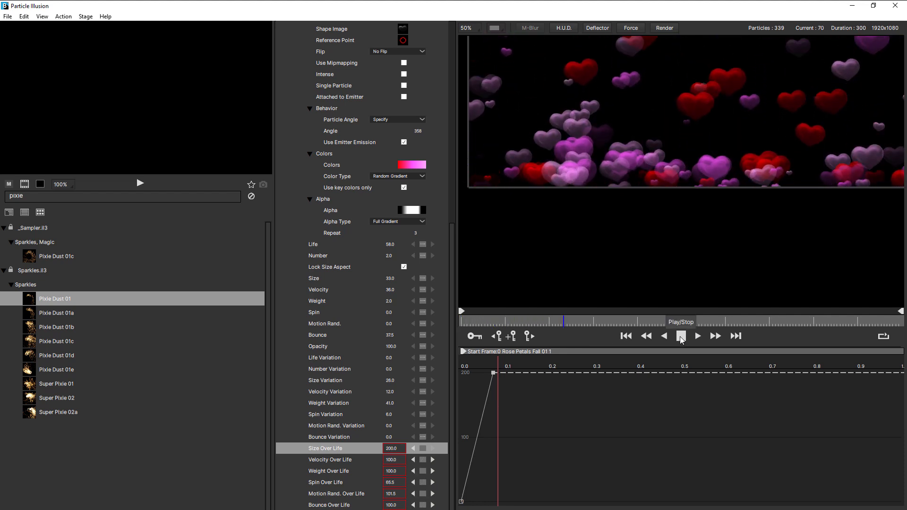
click(681, 336)
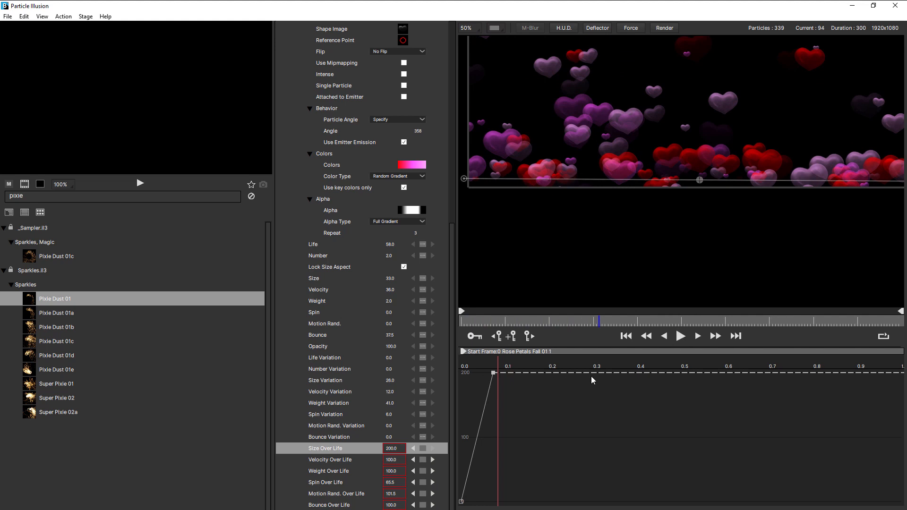
Step: Add two points to the Size Over Life curve, about 200 at 0.32 and near 0 at 0.37, and preview the animation
click(604, 373)
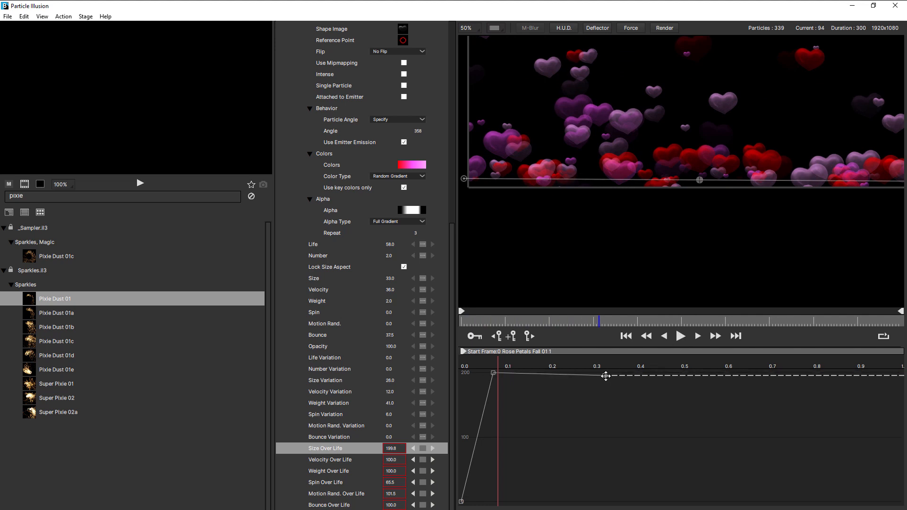
drag(606, 376, 605, 371)
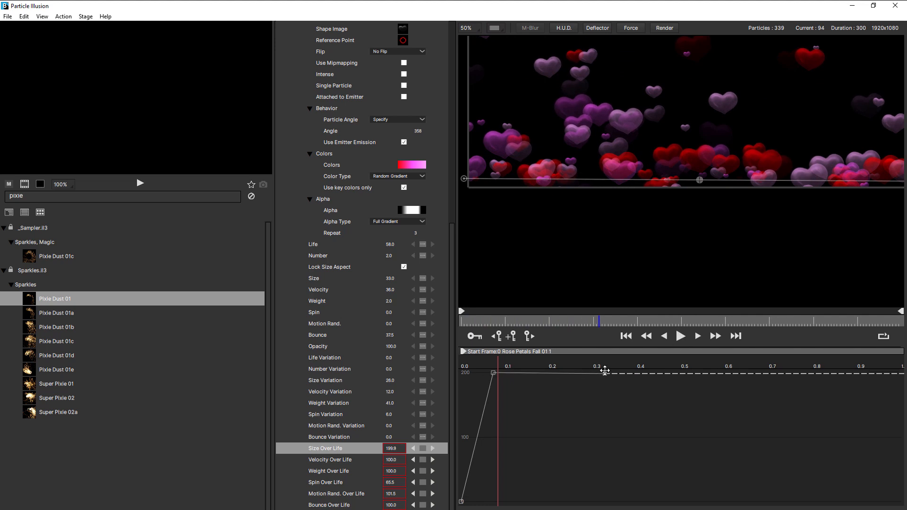
click(630, 373)
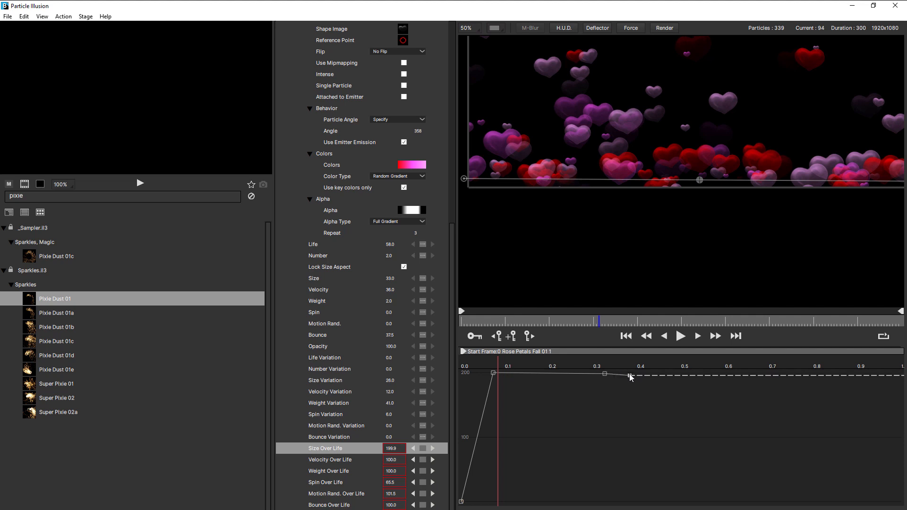
drag(629, 375, 627, 503)
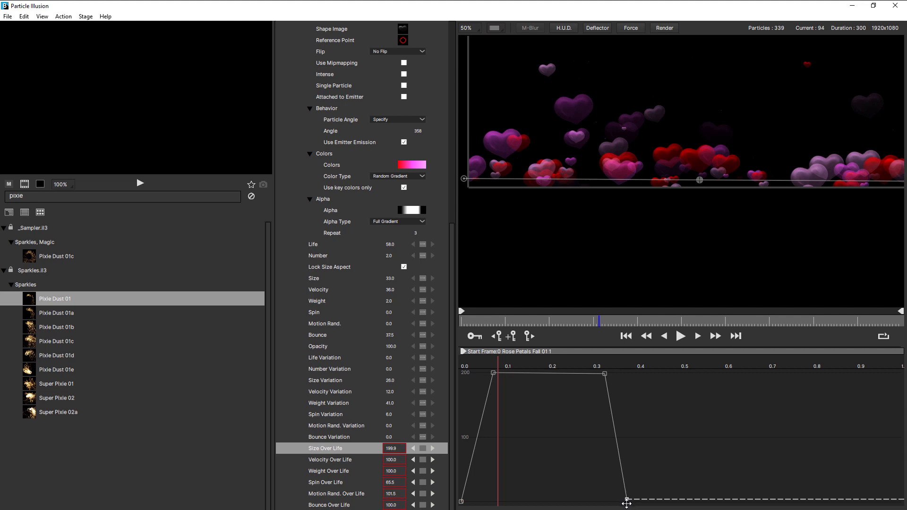
click(626, 336)
click(681, 337)
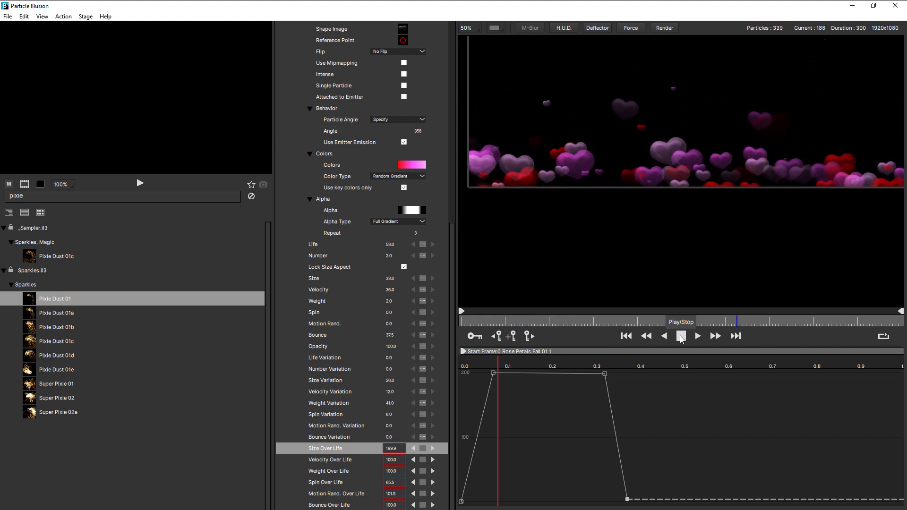
click(626, 336)
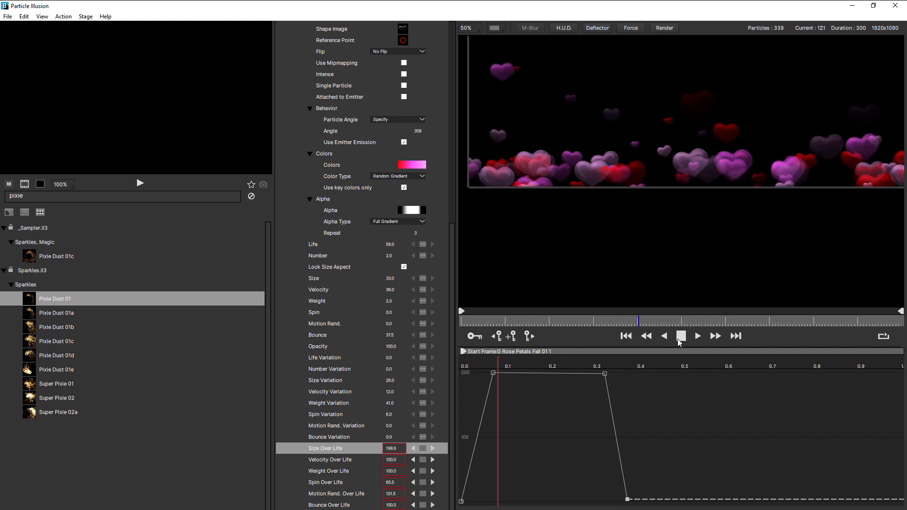
key(space)
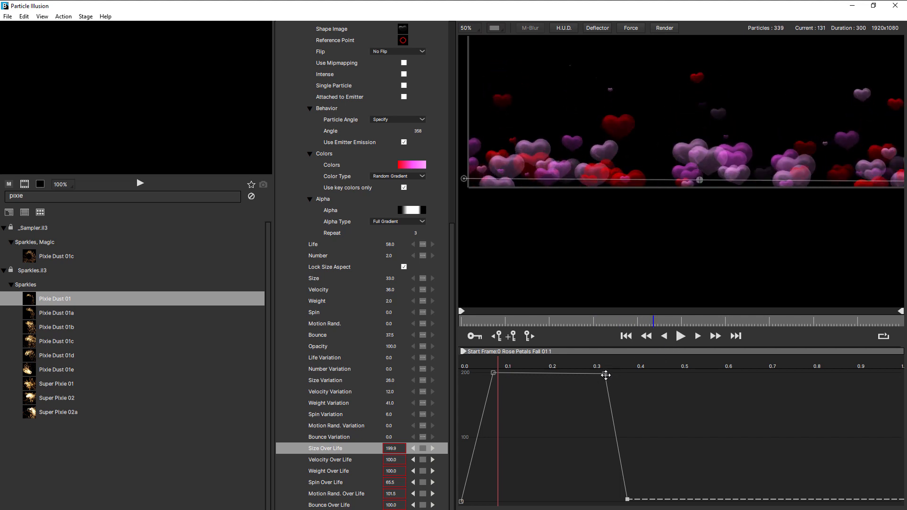
Step: Move the Size Over Life curve's third point to about 0.37 and its last point to 0 at about 0.9
drag(605, 374, 659, 458)
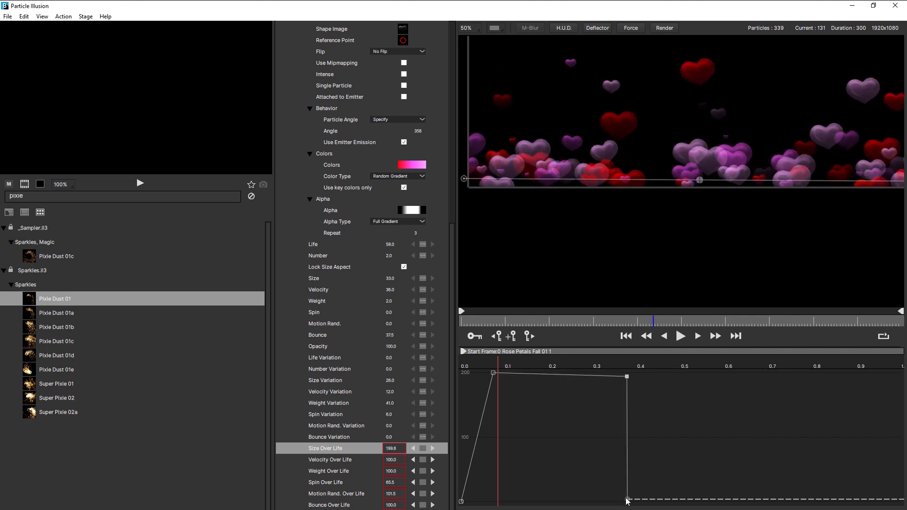
drag(628, 499, 861, 509)
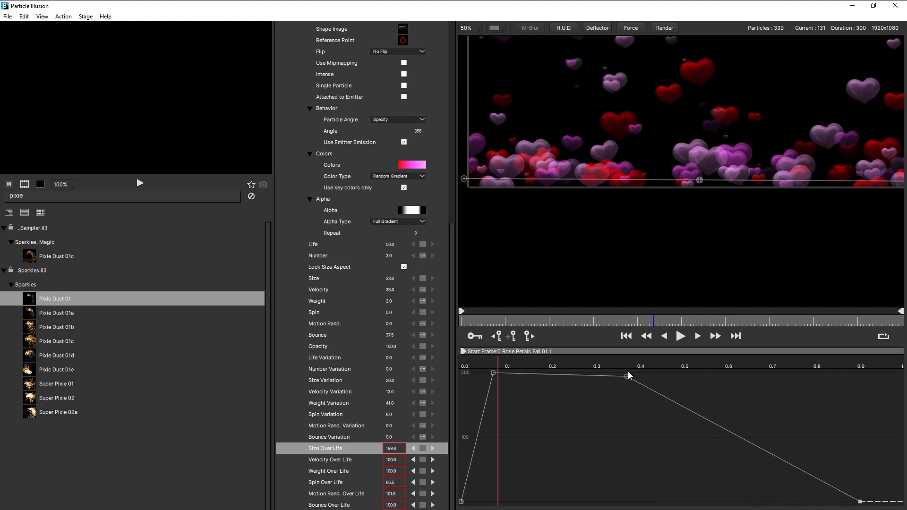
drag(627, 376, 626, 376)
Step: Lower the line emitter to just below the lower edge of the stage frame and preview the animation
scroll(658, 200, down, 1)
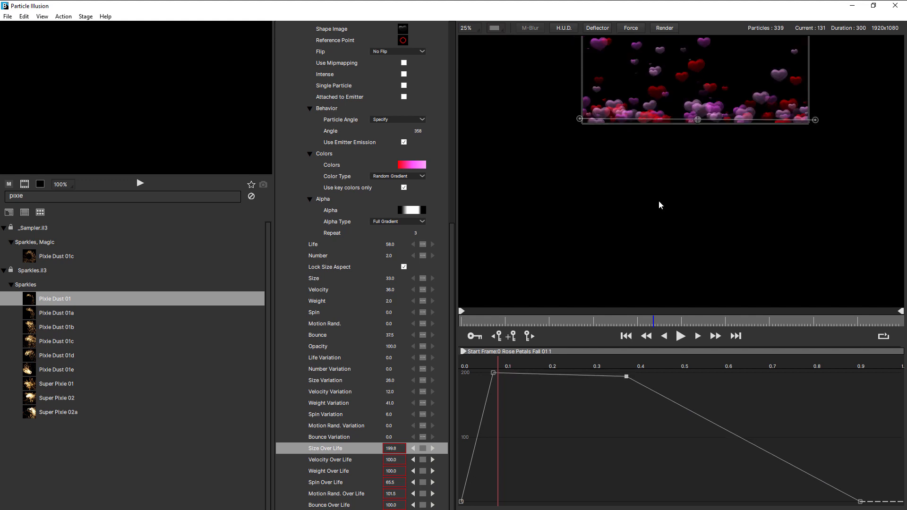
drag(701, 155, 650, 269)
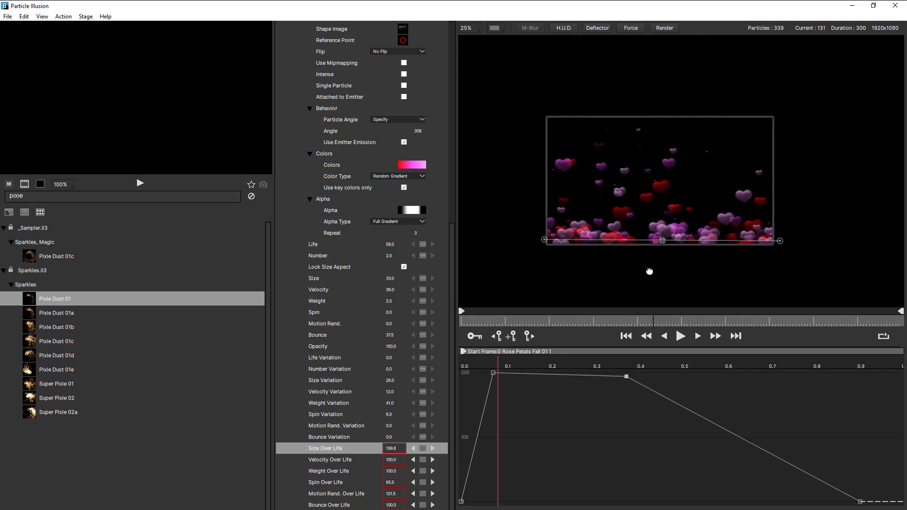
drag(539, 239, 540, 245)
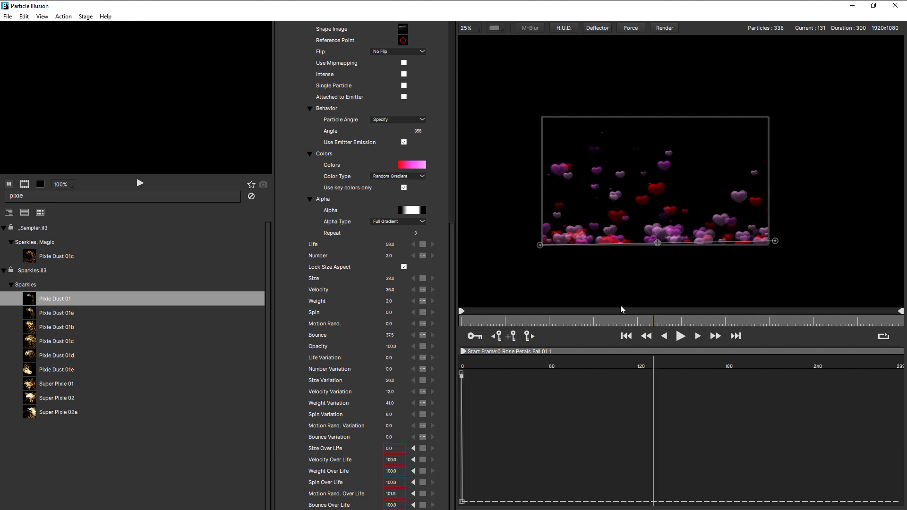
click(681, 338)
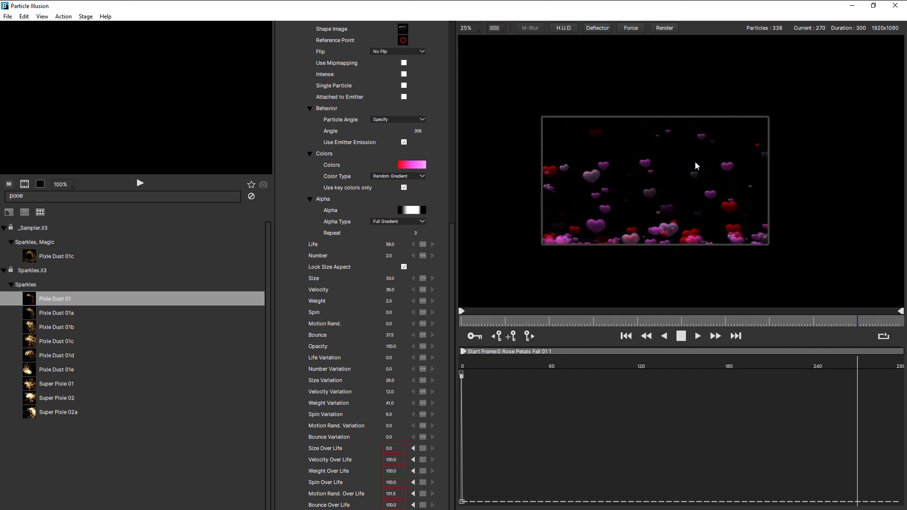
click(681, 336)
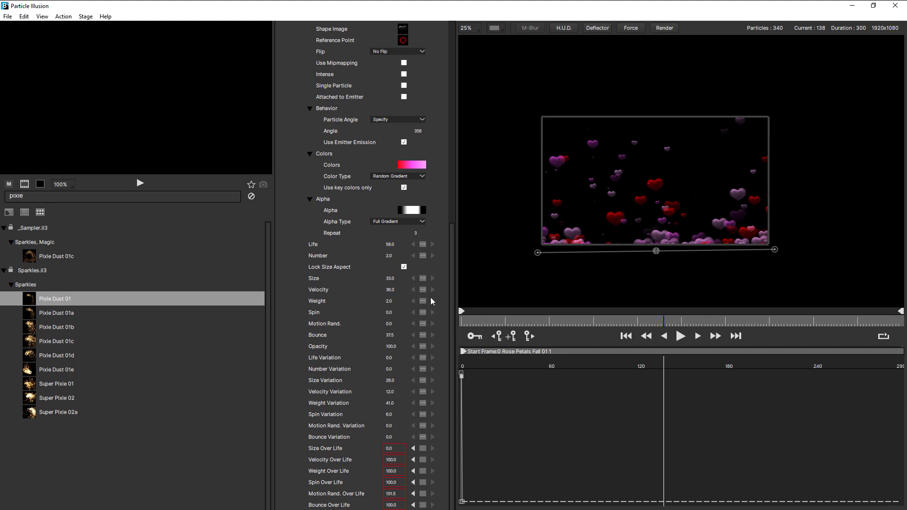
Step: Duplicate the petals particle type and set the Weight of the first petals entry to -6.0
drag(450, 266, 461, 152)
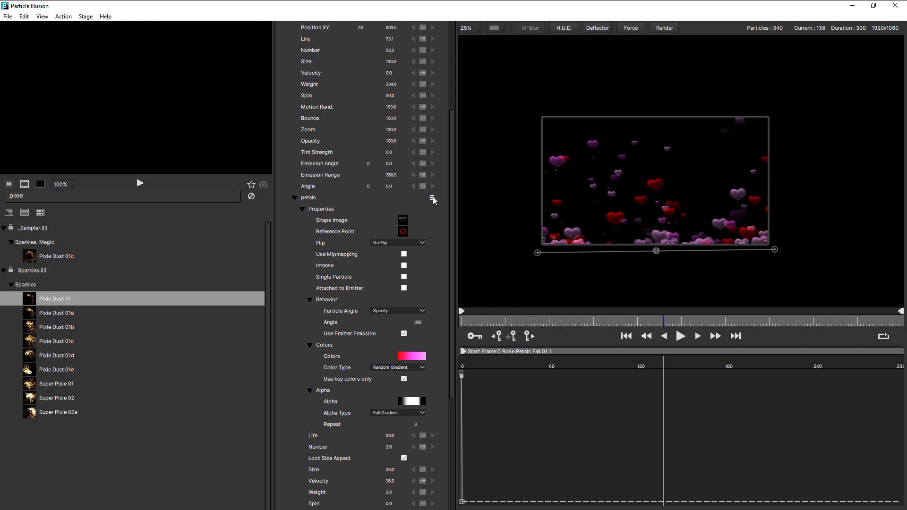
click(433, 198)
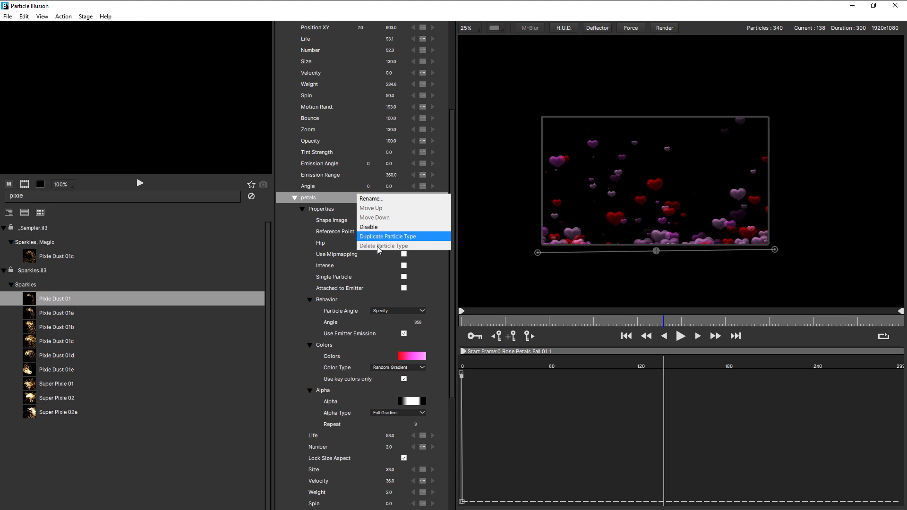
click(419, 236)
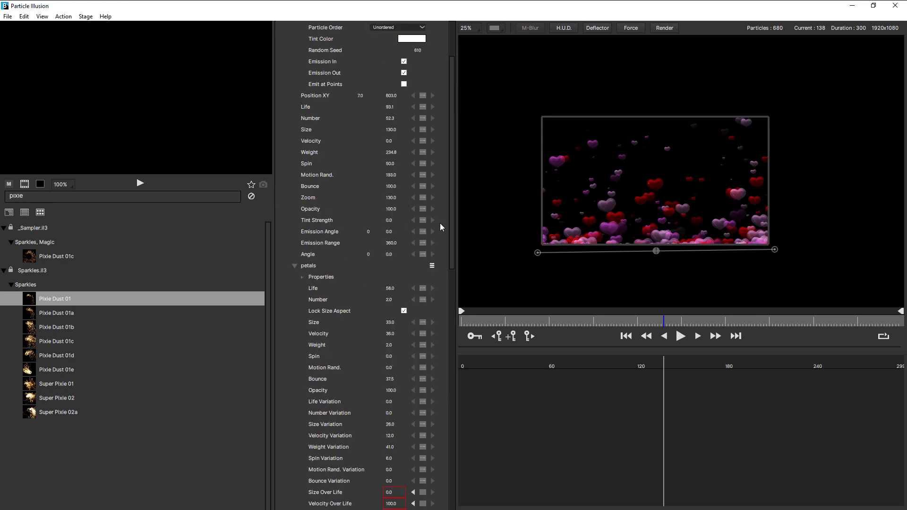
scroll(442, 271, down, 5)
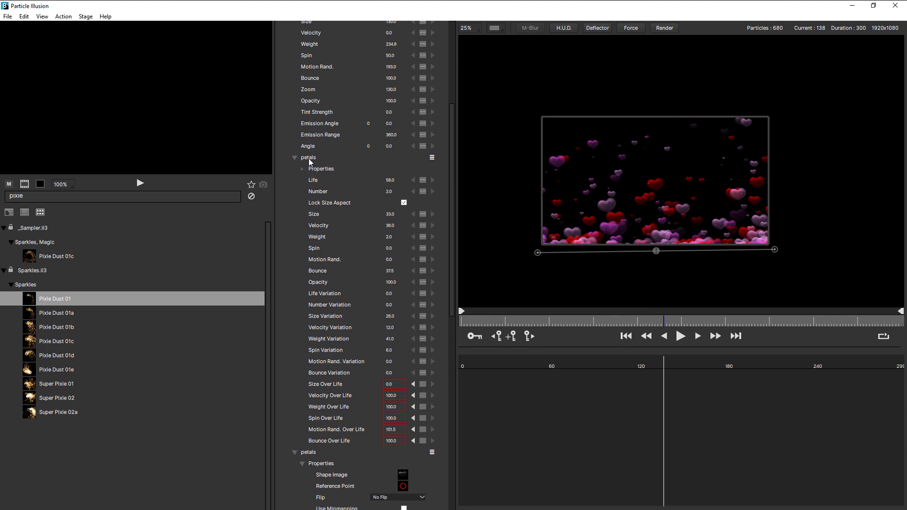
click(392, 237)
drag(391, 237, 384, 241)
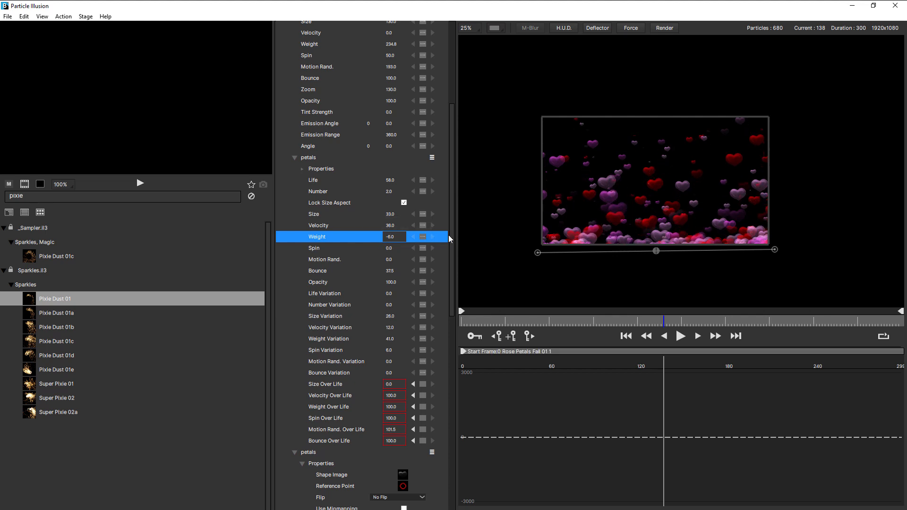
Step: Change the first petals entry's shape image to Heart4 from the Abstract.il3 library and preview the animation
scroll(425, 224, up, 2)
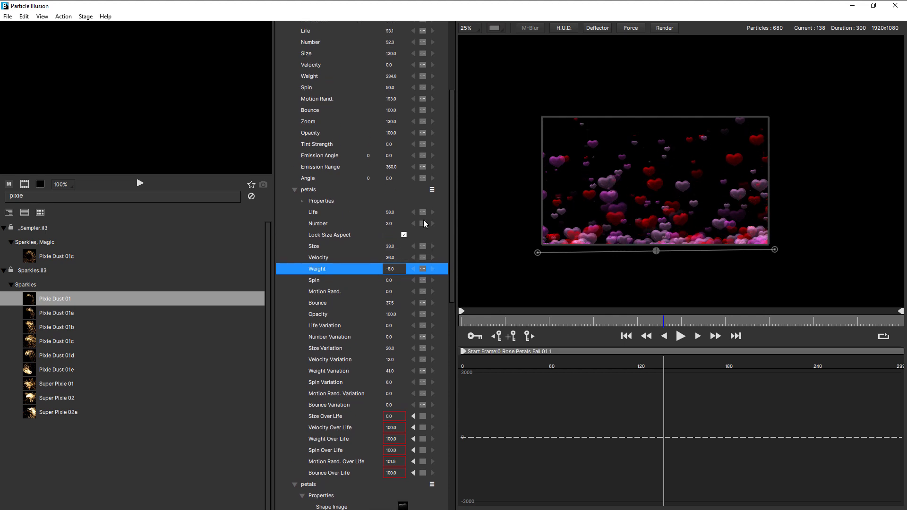
click(302, 201)
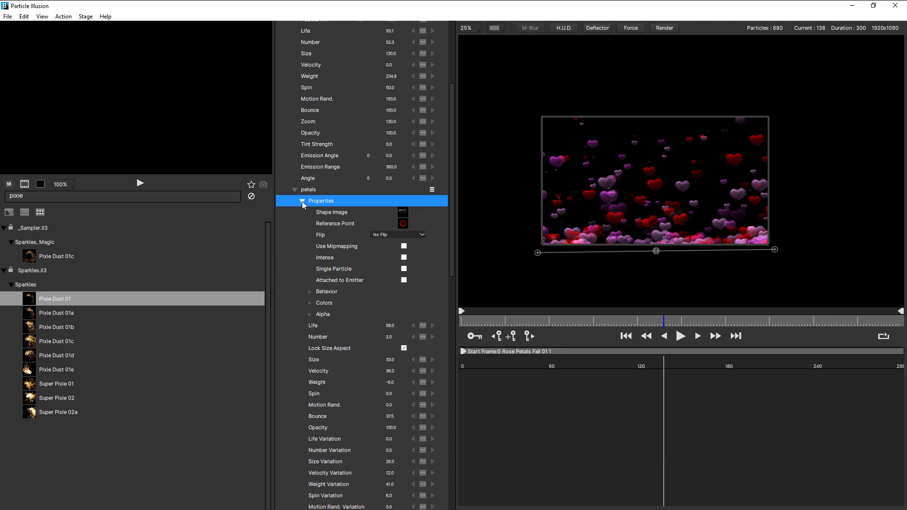
click(403, 212)
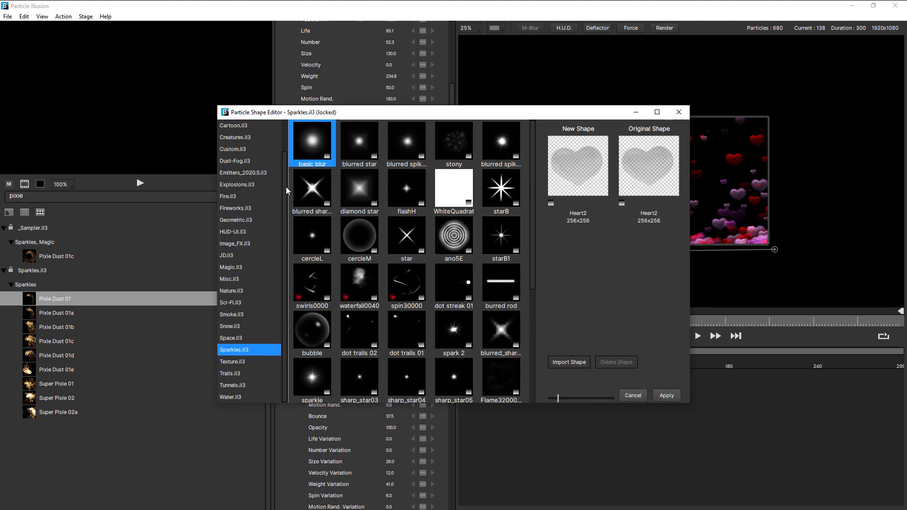
scroll(250, 189, up, 3)
click(243, 126)
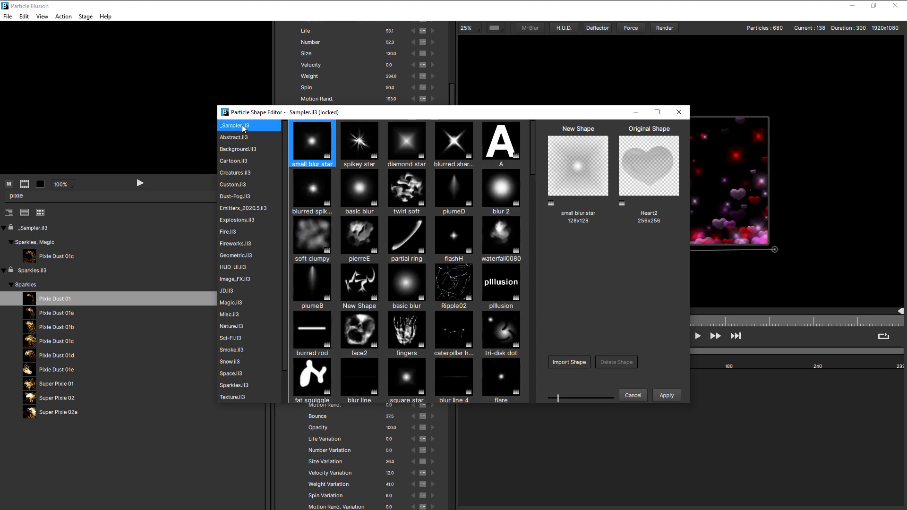
click(241, 138)
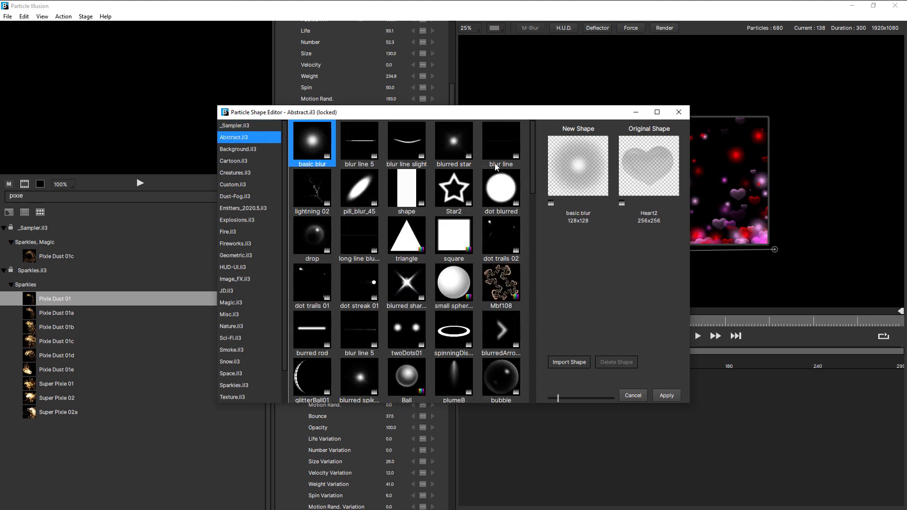
drag(532, 153, 532, 391)
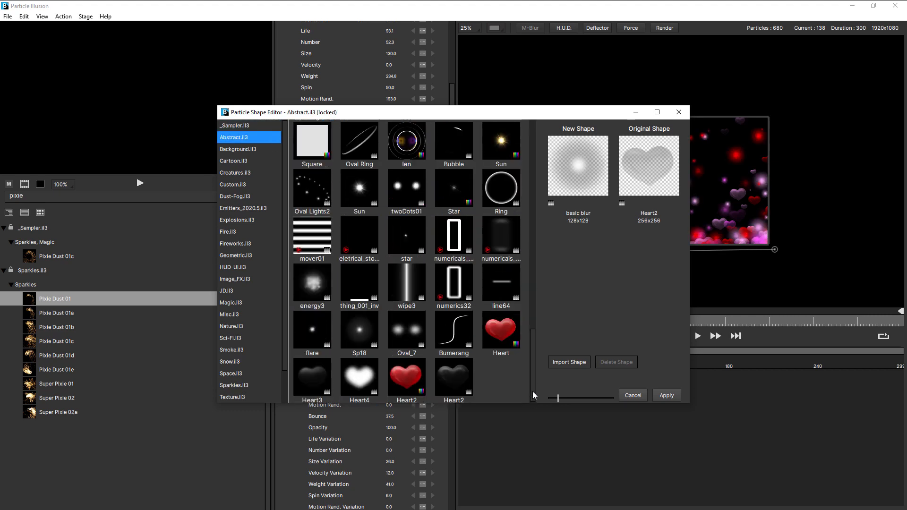
click(346, 376)
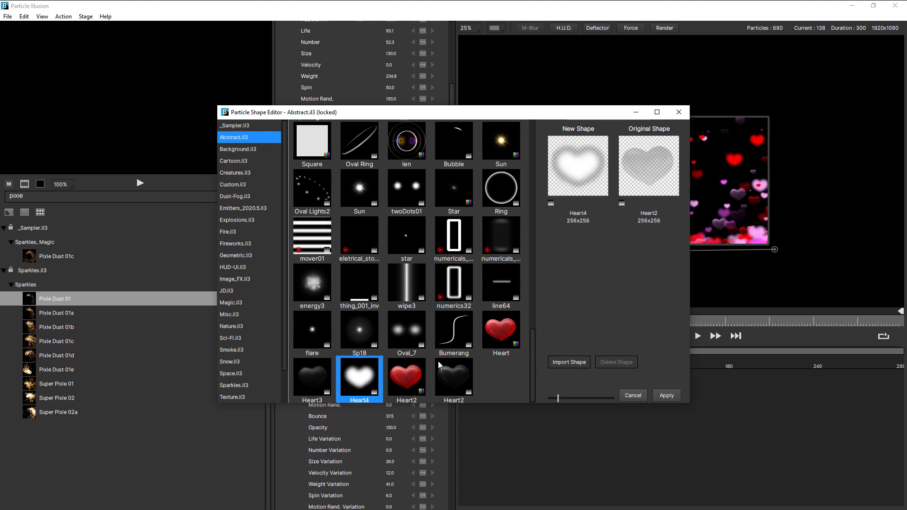
click(667, 396)
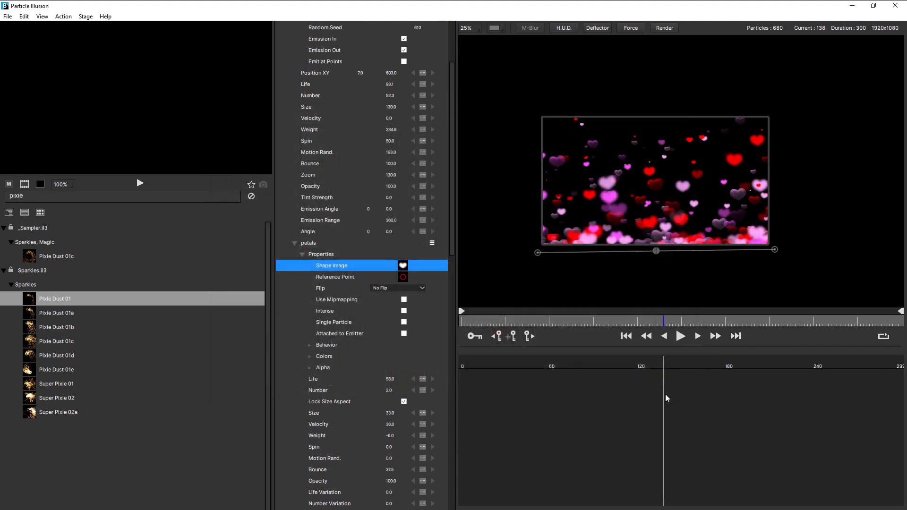
click(680, 337)
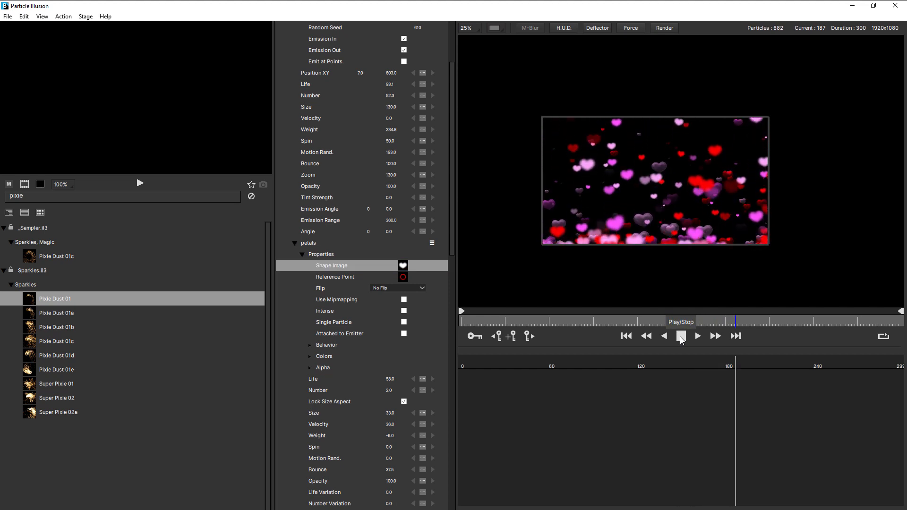
click(681, 336)
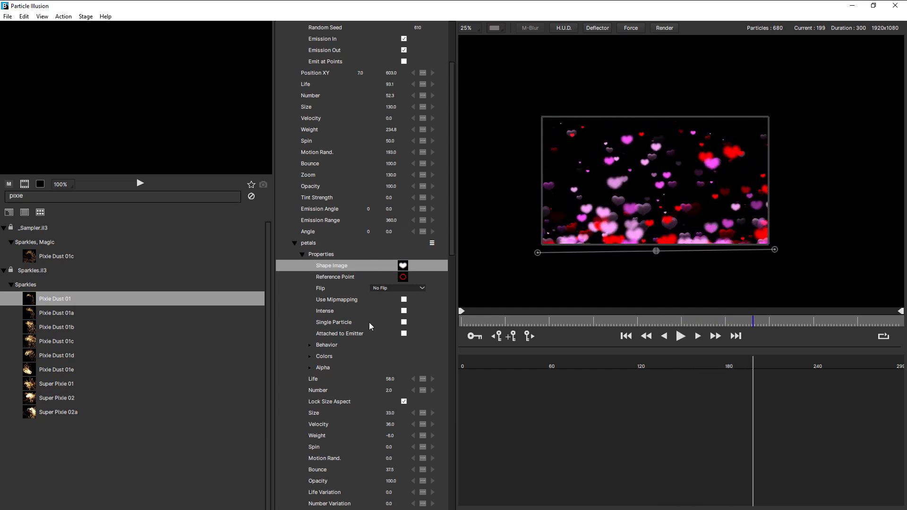
Step: Set the first petals entry's Size to 13.0 and Number to 8.0, and preview the animation close up
drag(387, 413, 383, 416)
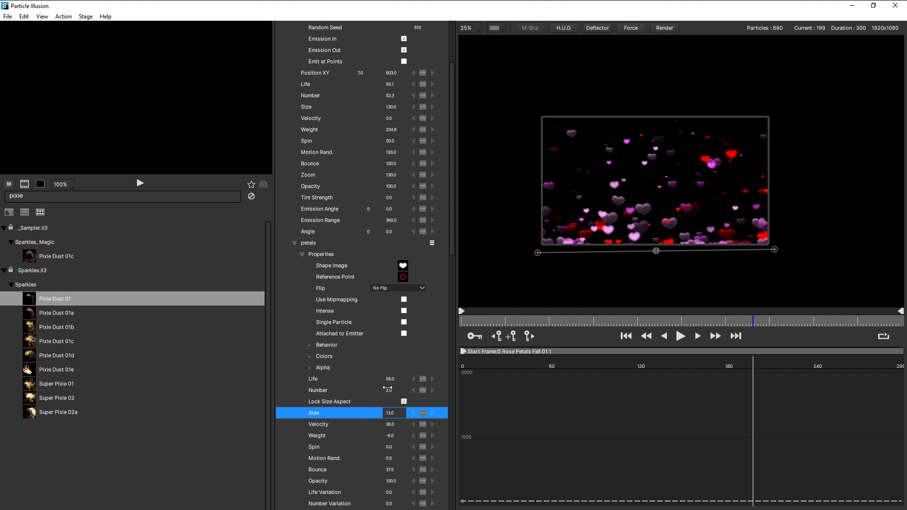
drag(387, 388, 392, 391)
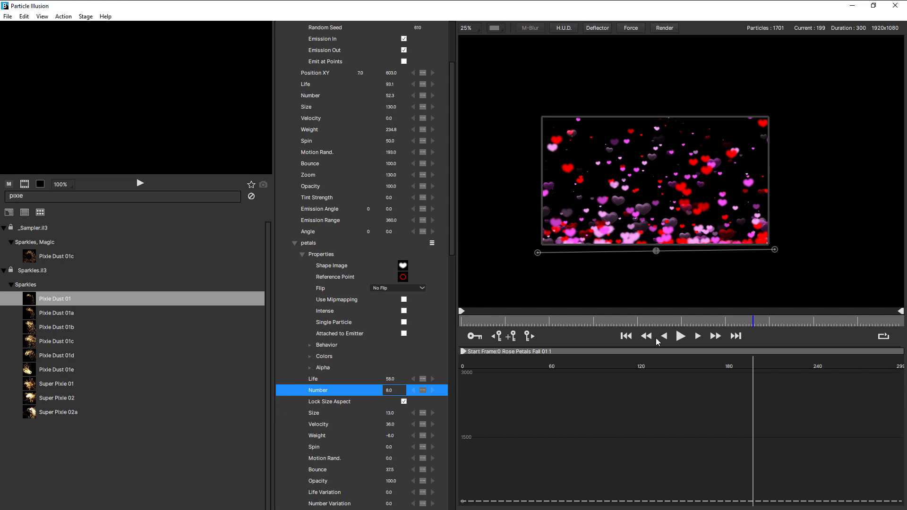
click(681, 336)
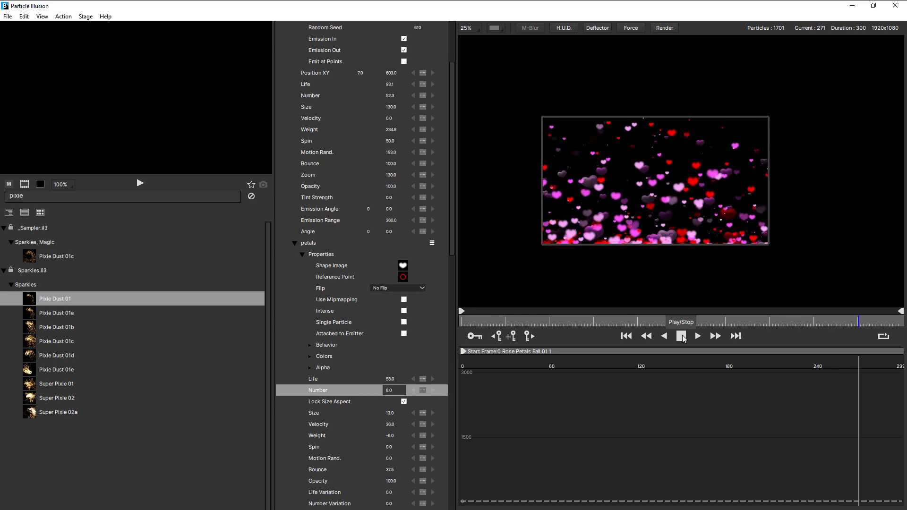
click(682, 336)
key(ctrl+equal)
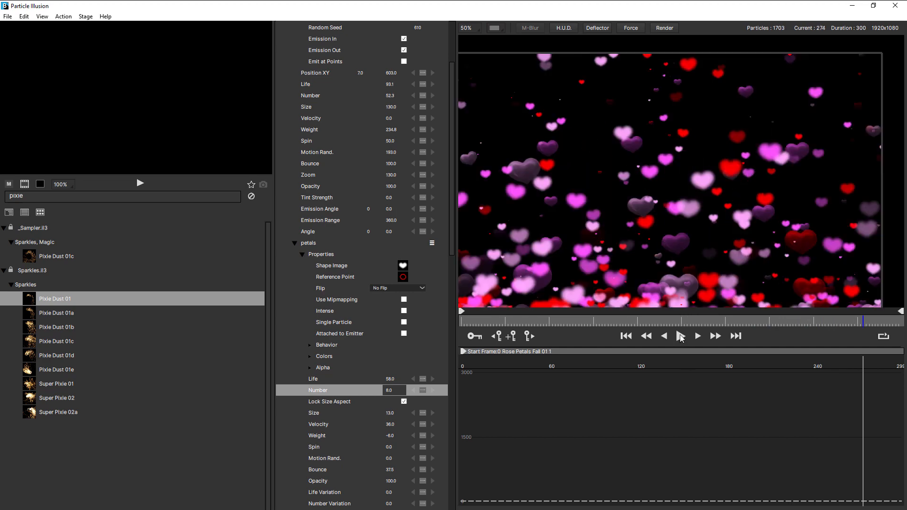
click(681, 336)
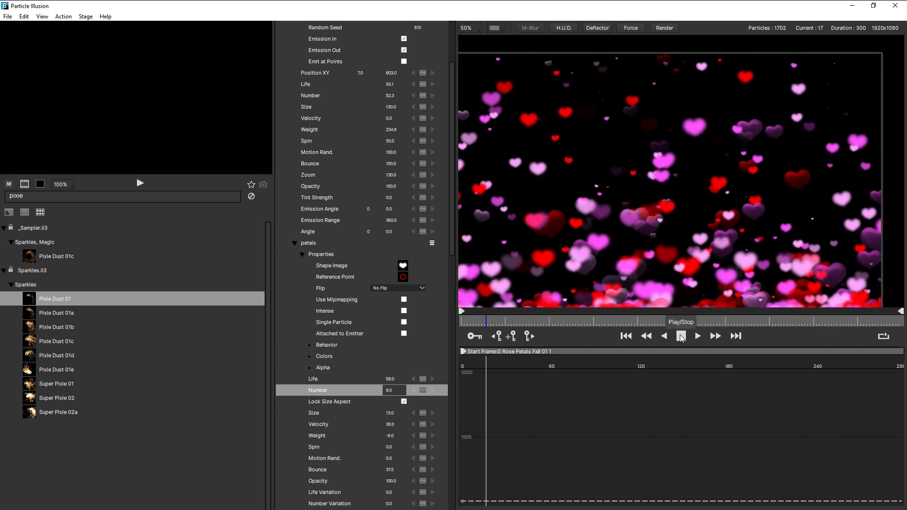